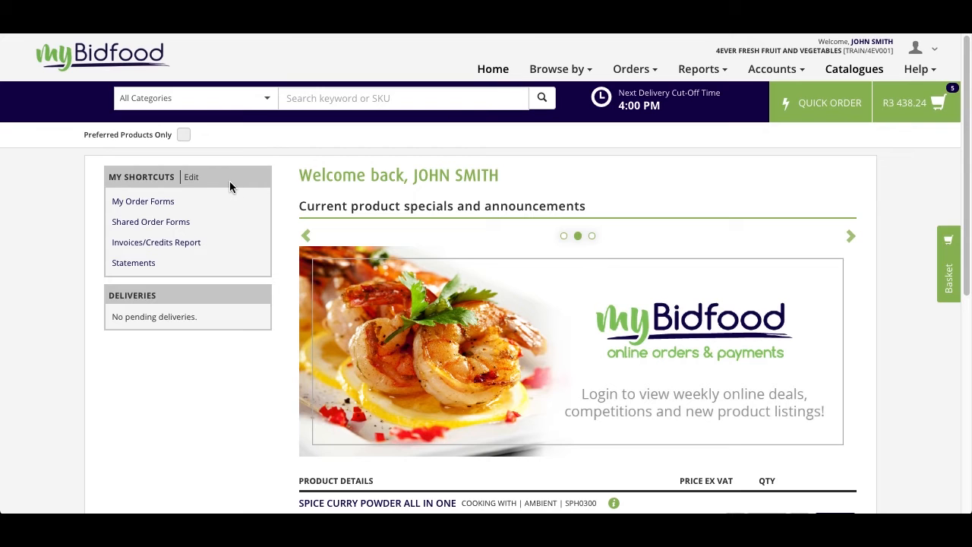
# Step: View the Fish Portions order form's summary, examine its product list and return to the list of order forms
pyautogui.click(141, 202)
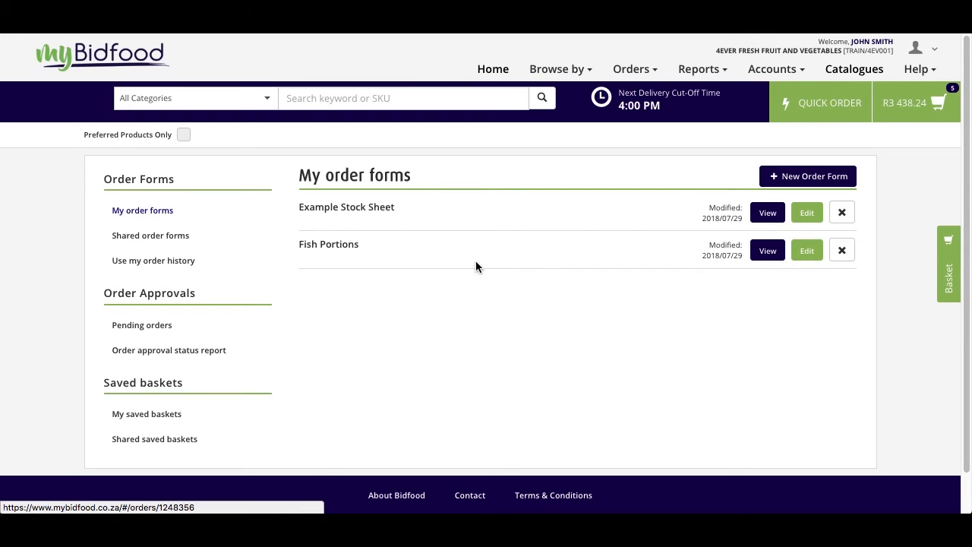
pyautogui.click(759, 257)
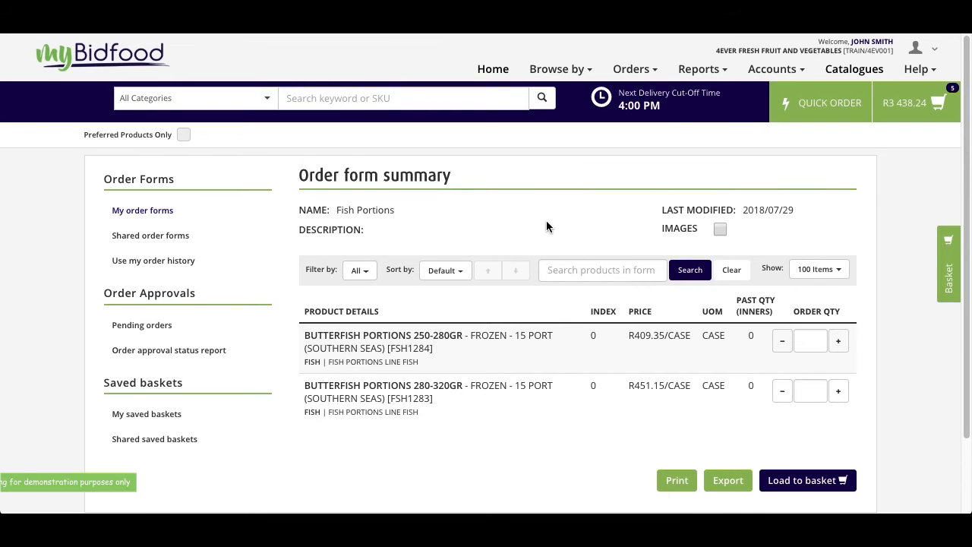
pyautogui.scroll(-2, 546, 220)
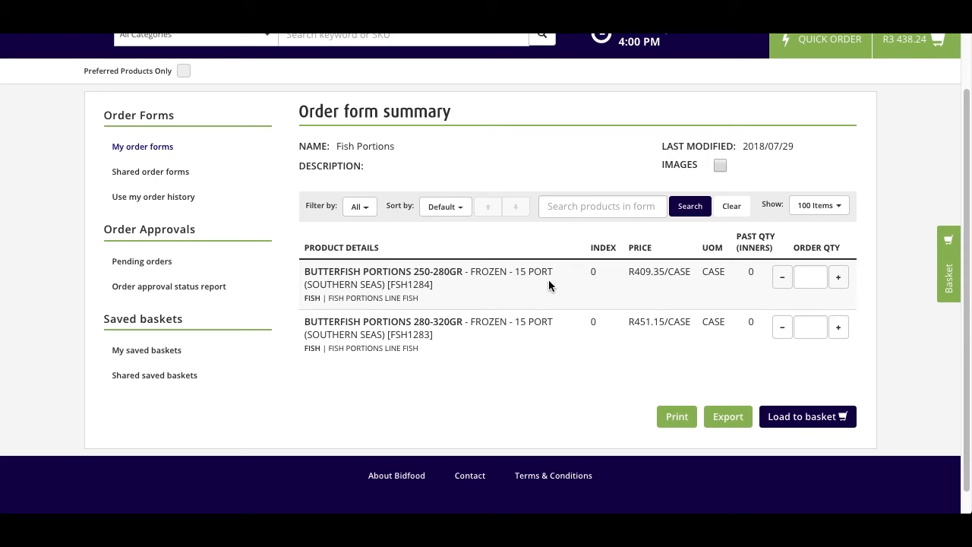
pyautogui.click(158, 147)
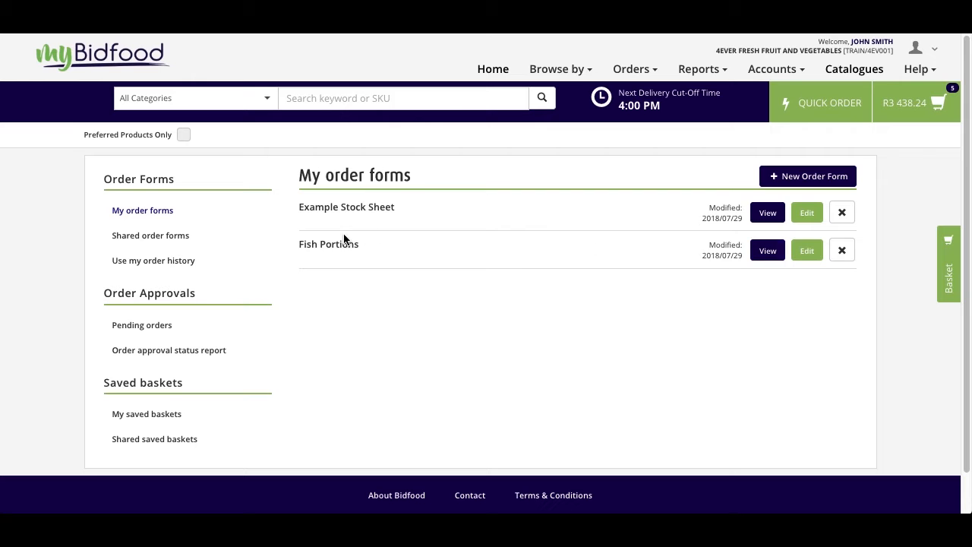
# Step: Edit the Fish Portions order form, setting the index of Butterfish Portions 280-320GR to 1 and Butterfish Portions 250-280GR to 2
pyautogui.click(803, 255)
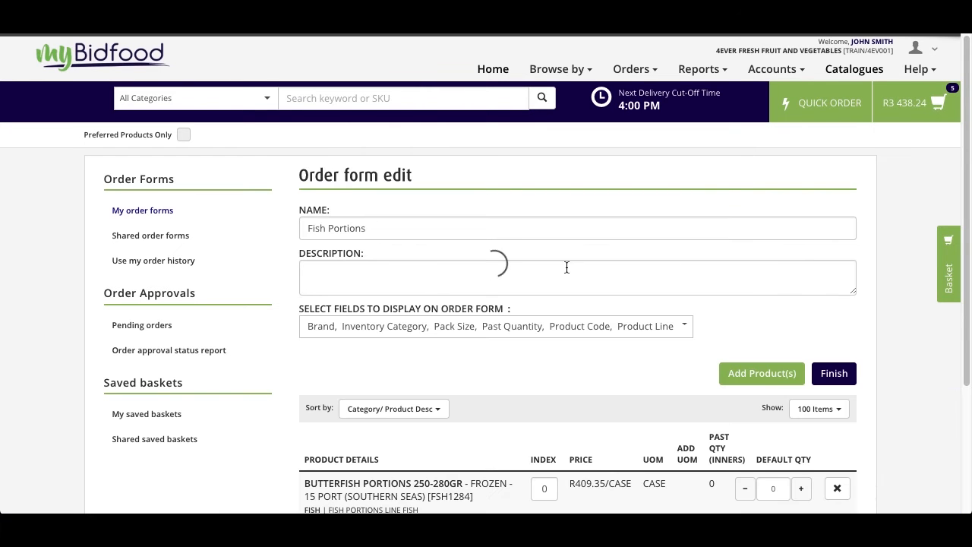
pyautogui.scroll(-3, 566, 267)
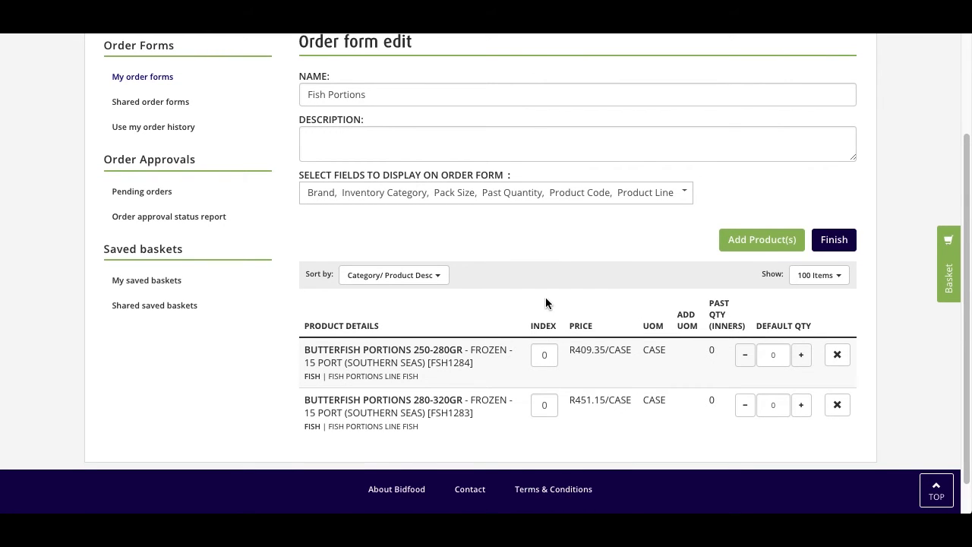
pyautogui.doubleClick(547, 405)
pyautogui.write('1')
pyautogui.doubleClick(547, 354)
pyautogui.write('2')
# Step: Sort the order form's products by Manual/Product Desc and finish editing the form
pyautogui.click(376, 280)
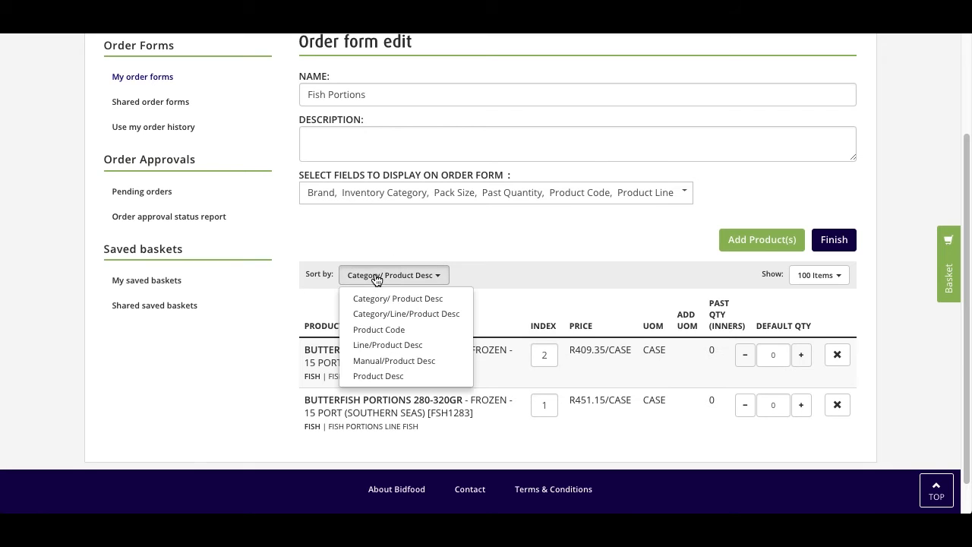
pyautogui.click(374, 362)
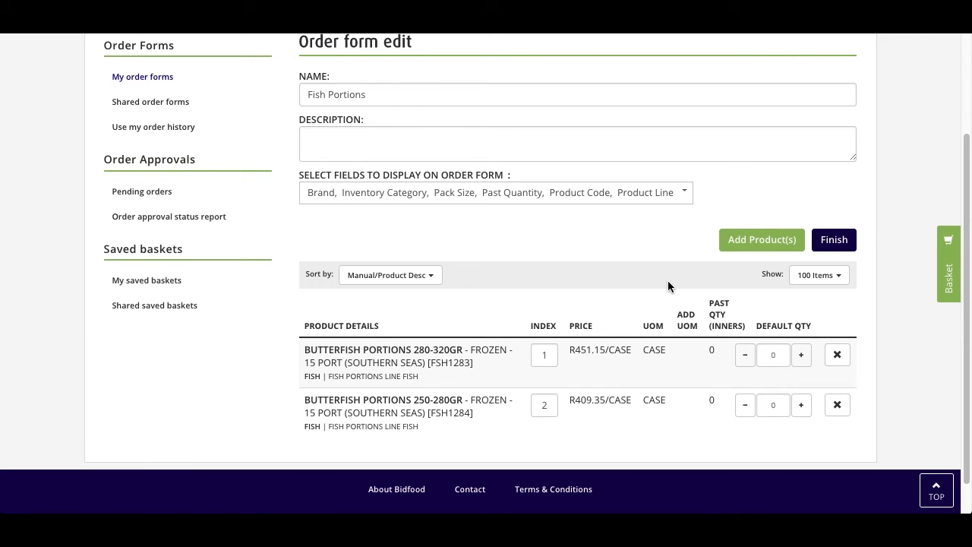
pyautogui.click(826, 242)
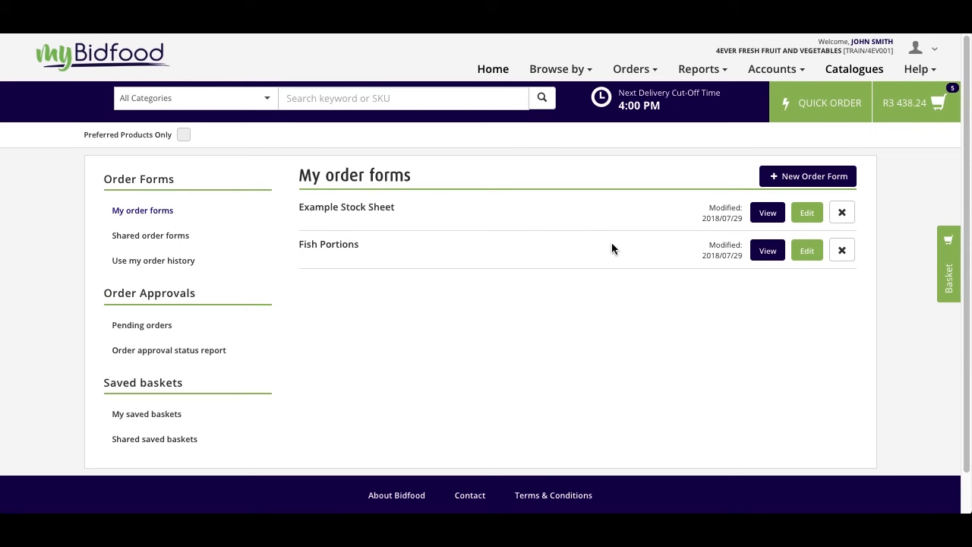
# Step: View the Fish Portions summary to check the product sequence by index, and return to the list of order forms
pyautogui.click(767, 251)
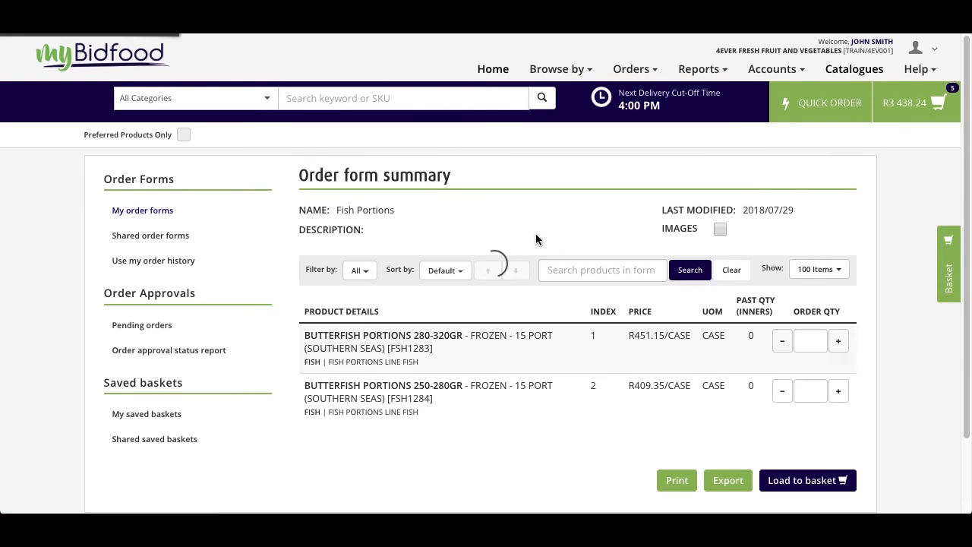
pyautogui.scroll(-1, 469, 245)
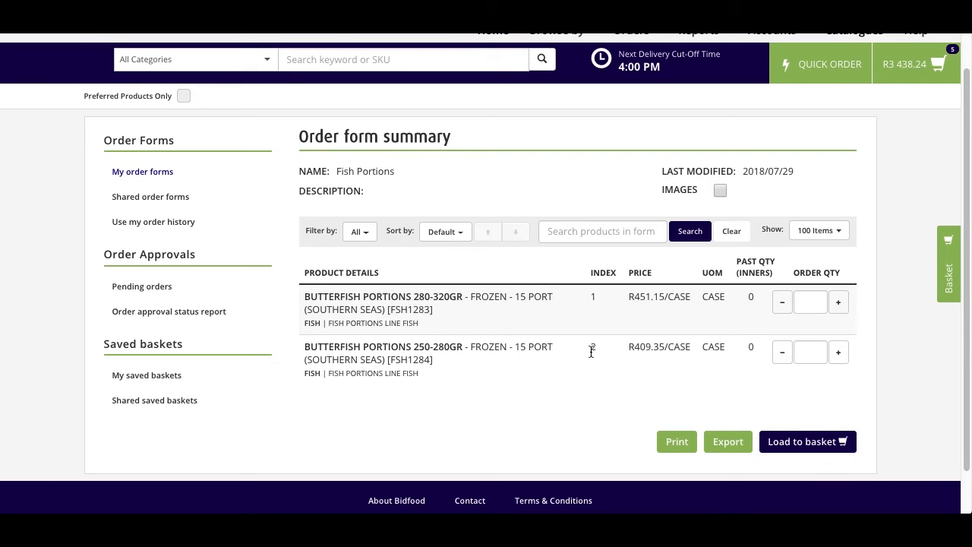
pyautogui.click(157, 172)
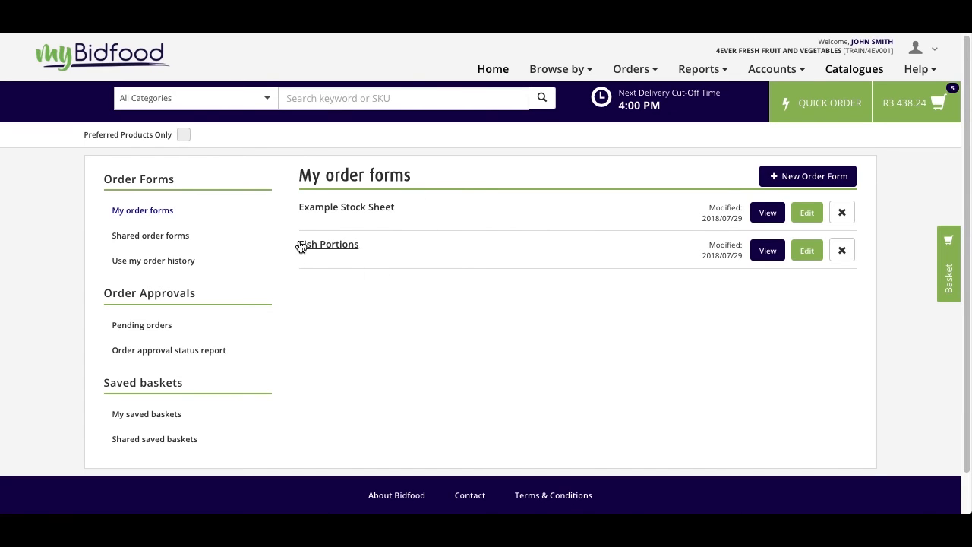
# Step: Reopen the Fish Portions order form for editing and remove Butterfish Portions 250-280GR from it
pyautogui.click(806, 251)
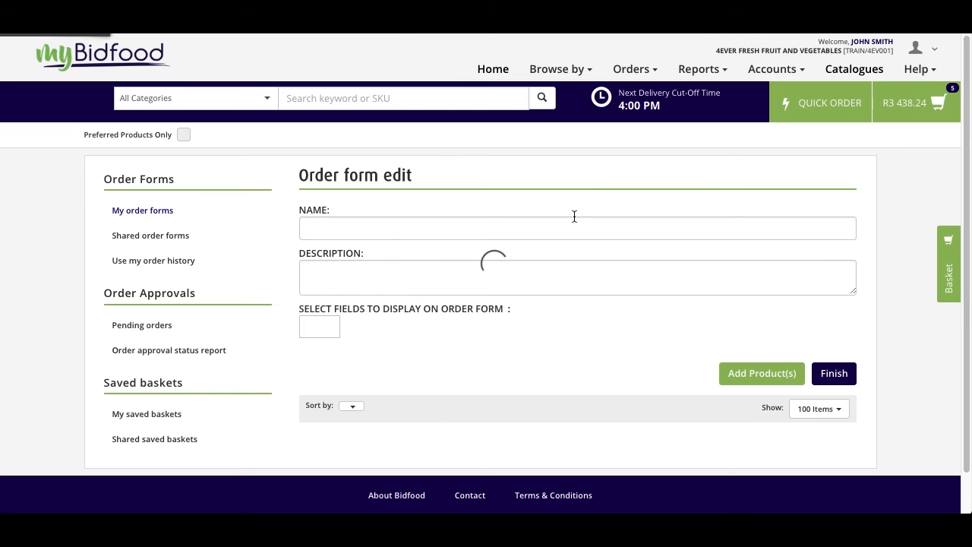
pyautogui.scroll(-3, 574, 216)
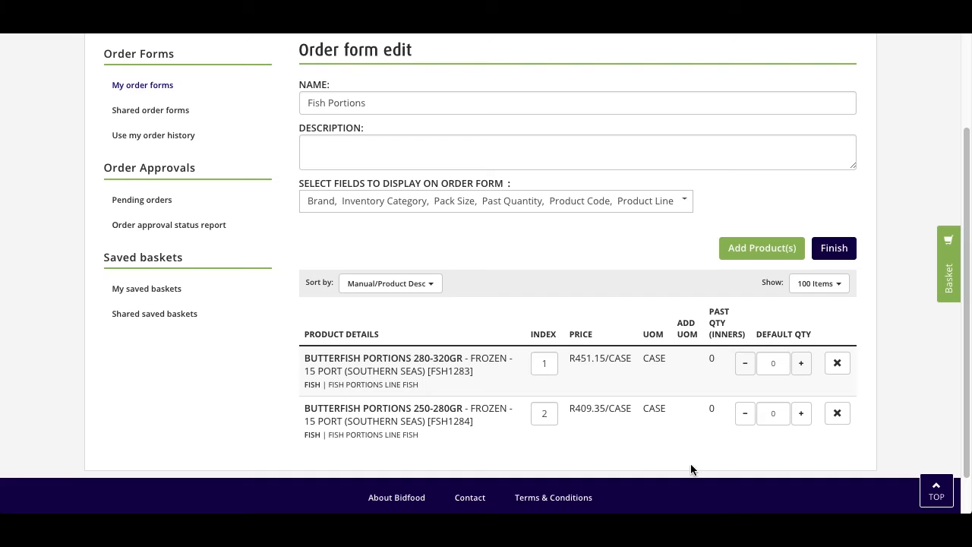
pyautogui.click(837, 414)
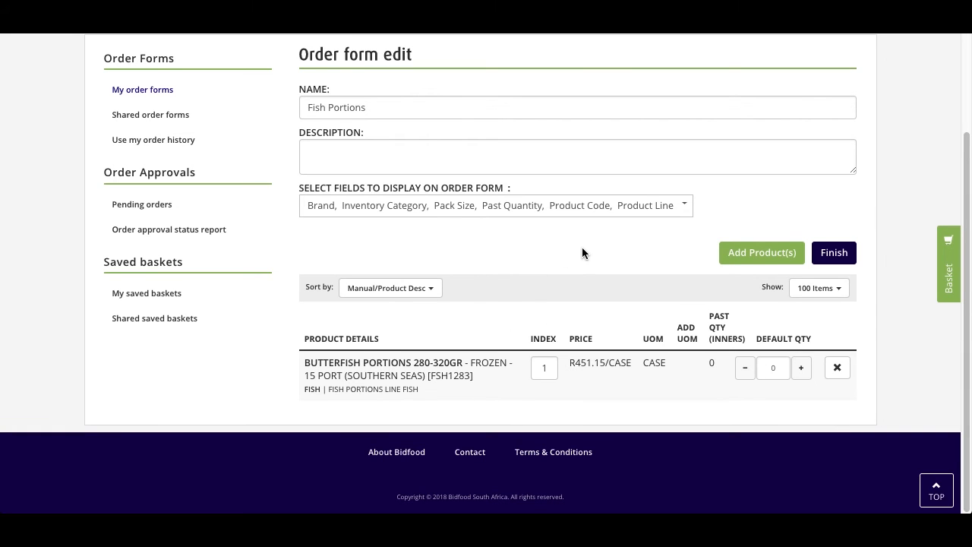
# Step: Start adding products to the order form and search by the keyword "kingklip portion"
pyautogui.click(735, 255)
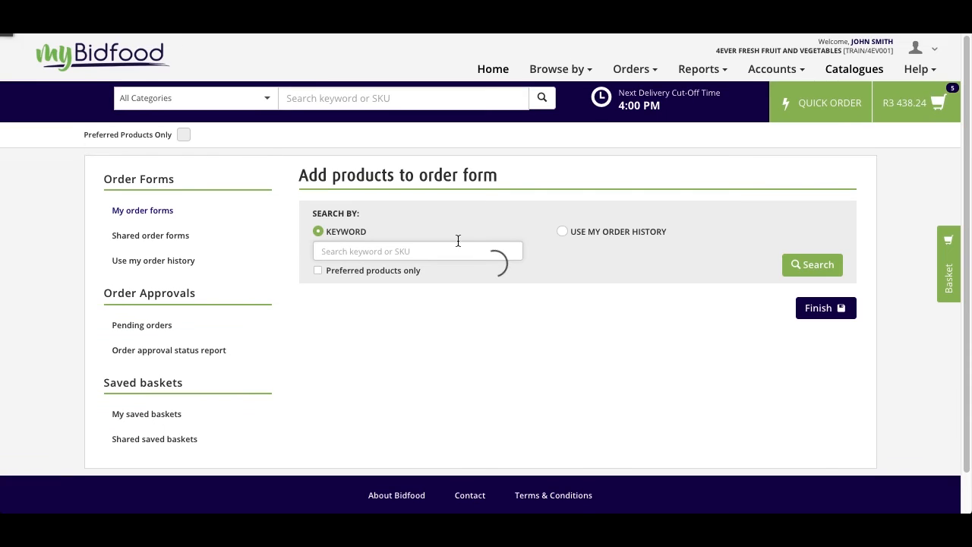
pyautogui.click(391, 251)
pyautogui.write('kingklip')
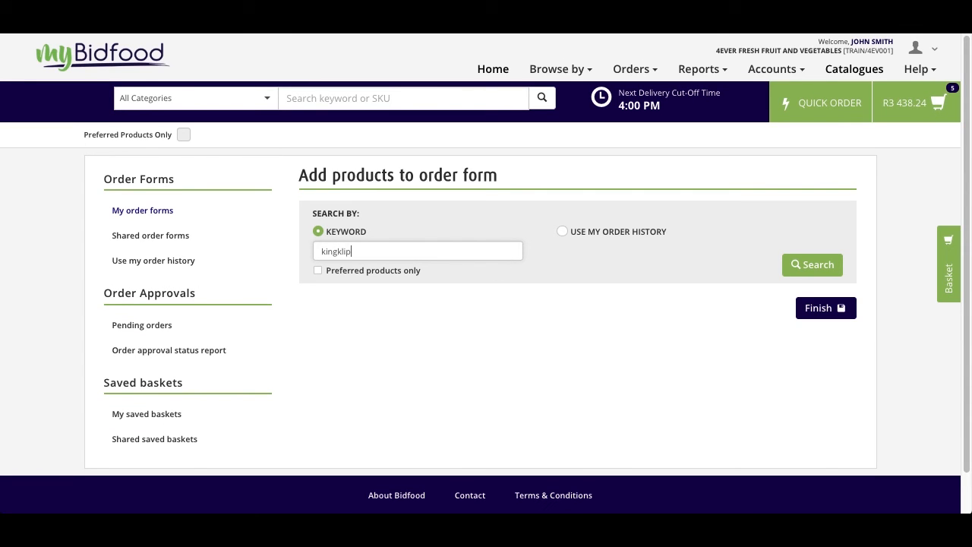
pyautogui.write(' portion')
pyautogui.click(797, 267)
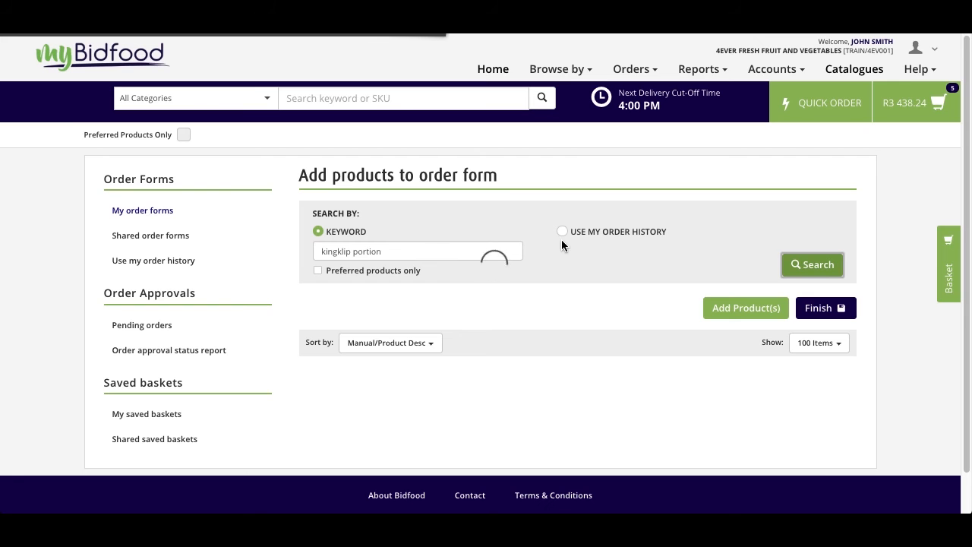
# Step: Select Kingklip Baby Dressed 200-300GR, Kingklip Portions 180-220GR, and the I&J 250-280GR and 280-320GR portions, and finish adding them to the order form
pyautogui.scroll(-2, 562, 241)
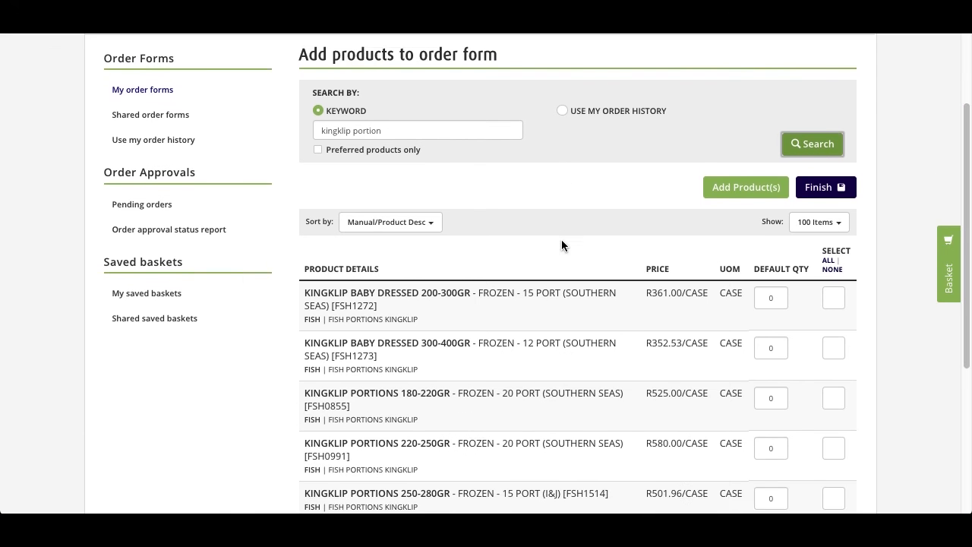
pyautogui.scroll(-2, 561, 239)
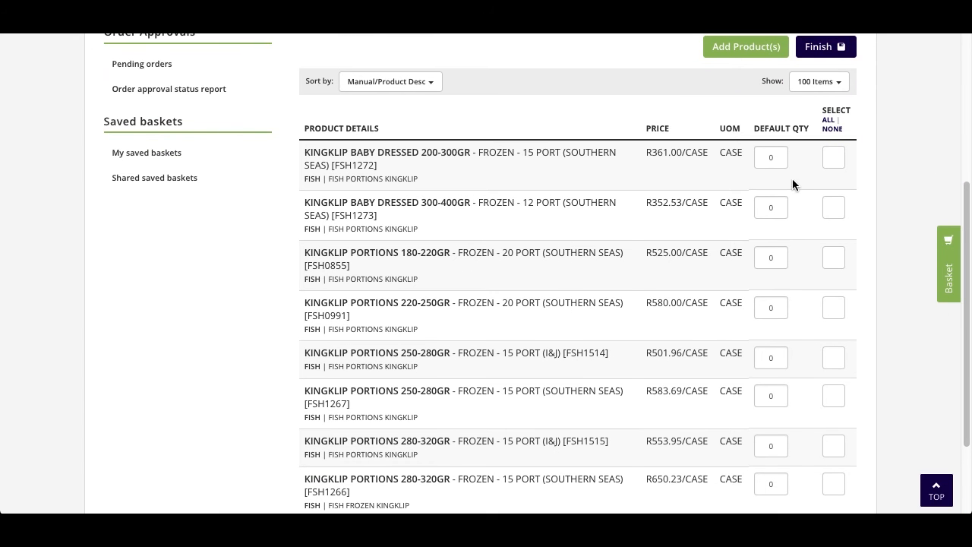
pyautogui.click(832, 158)
pyautogui.click(833, 256)
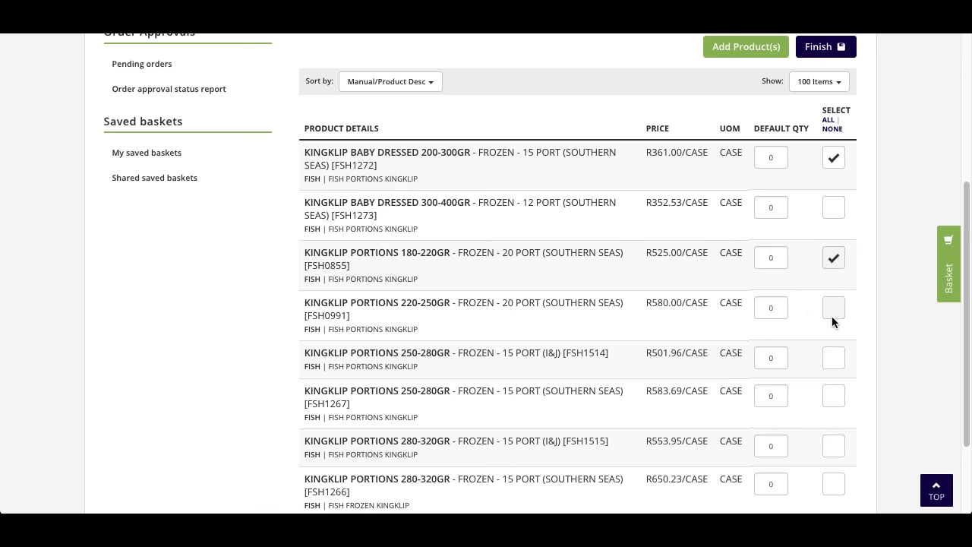
pyautogui.click(835, 357)
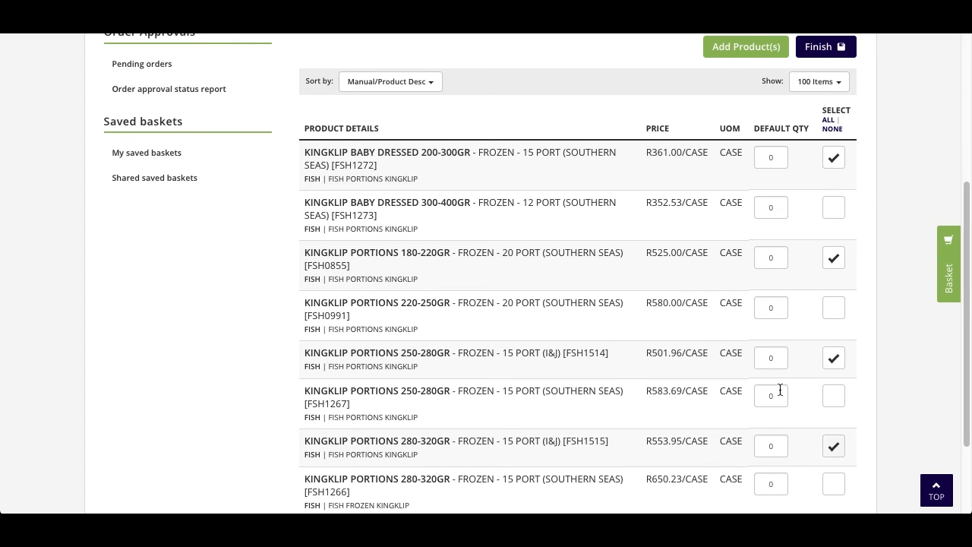
pyautogui.scroll(2, 771, 380)
pyautogui.click(810, 181)
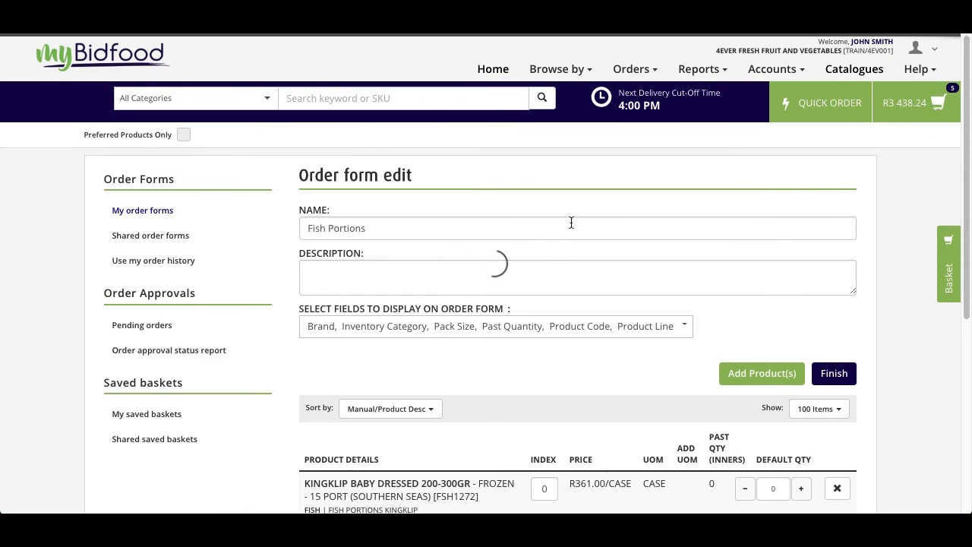
# Step: Set the index to 2 for Kingklip 280-320GR, 3 for 250-280GR, 4 for 180-220GR and 5 for Baby Dressed 200-300GR, and finish editing
pyautogui.scroll(-3, 560, 323)
pyautogui.scroll(-1, 564, 325)
pyautogui.click(553, 349)
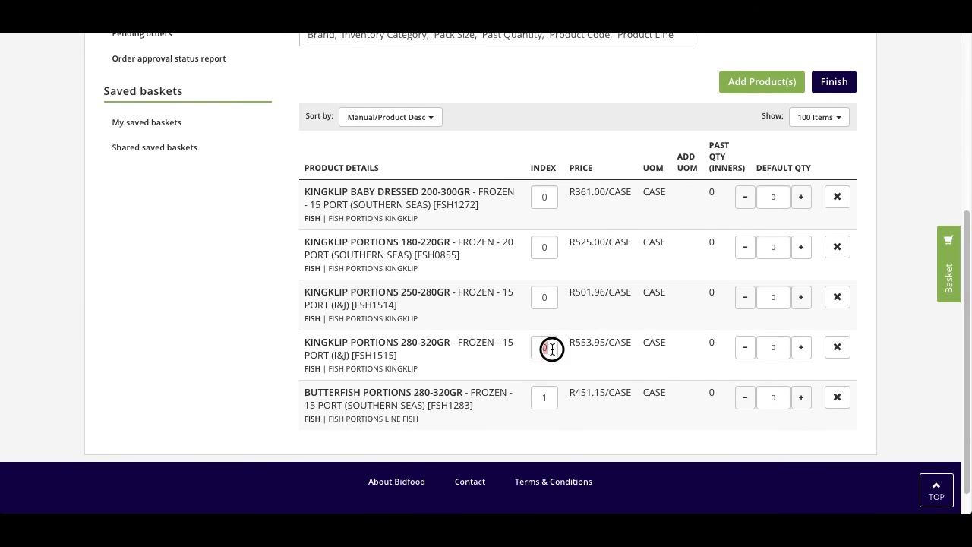
pyautogui.write('2')
pyautogui.click(550, 296)
pyautogui.write('3')
pyautogui.click(549, 247)
pyautogui.write('4')
pyautogui.click(545, 196)
pyautogui.write('5')
pyautogui.scroll(5, 819, 89)
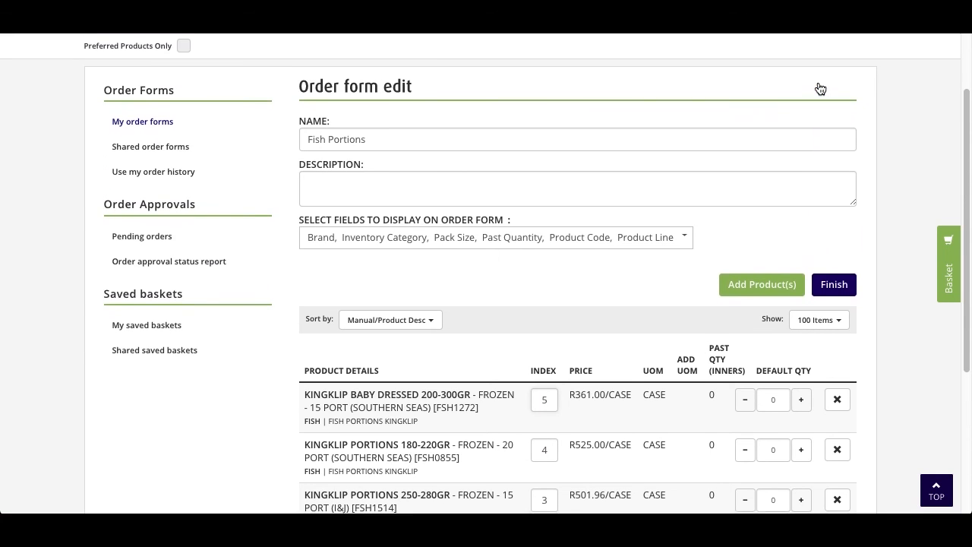
pyautogui.click(827, 287)
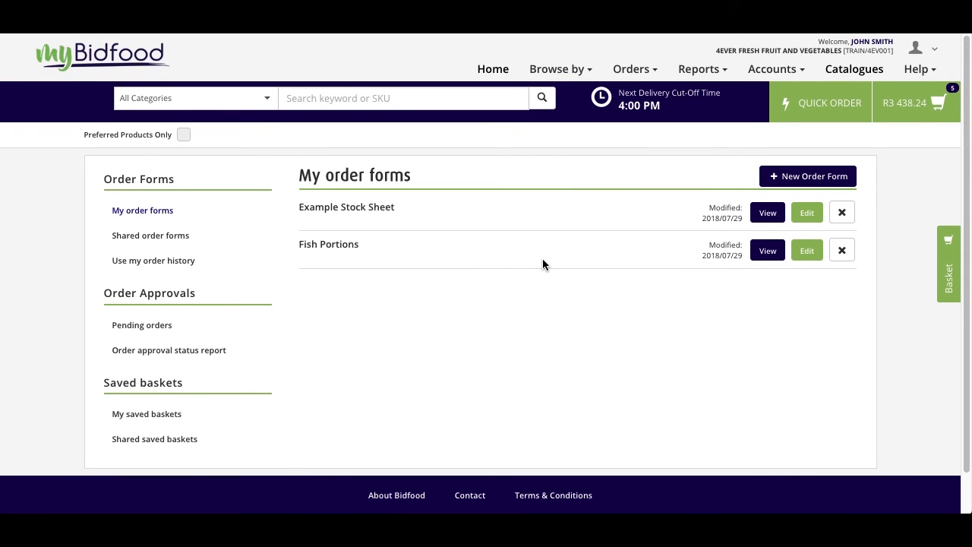
# Step: View the Fish Portions summary to check the sequence of its butterfish and kingklip products
pyautogui.click(756, 251)
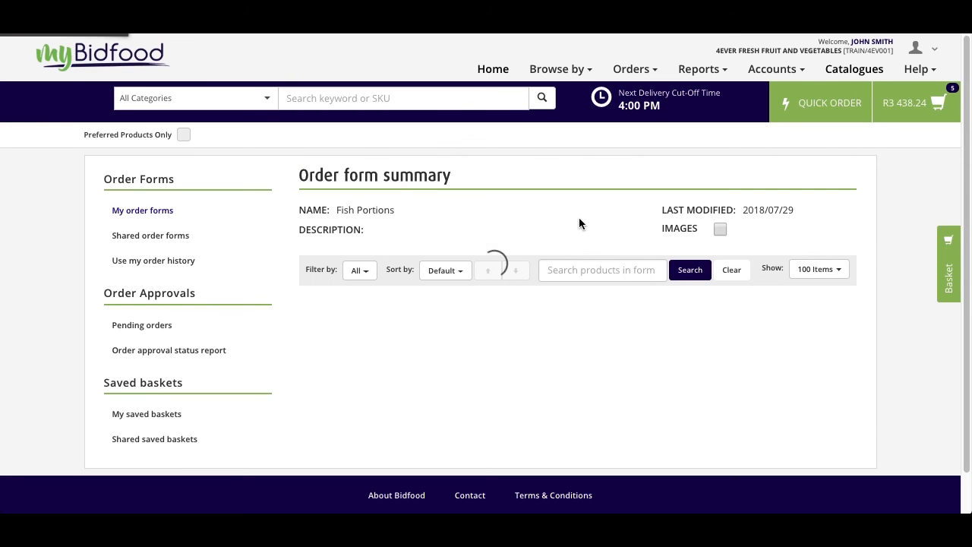
pyautogui.scroll(-5, 537, 226)
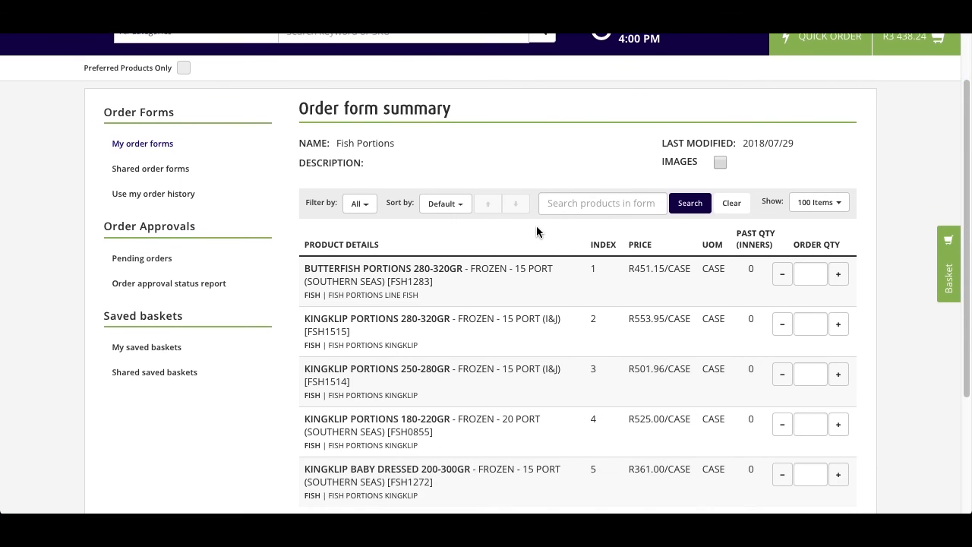
pyautogui.scroll(3, 536, 232)
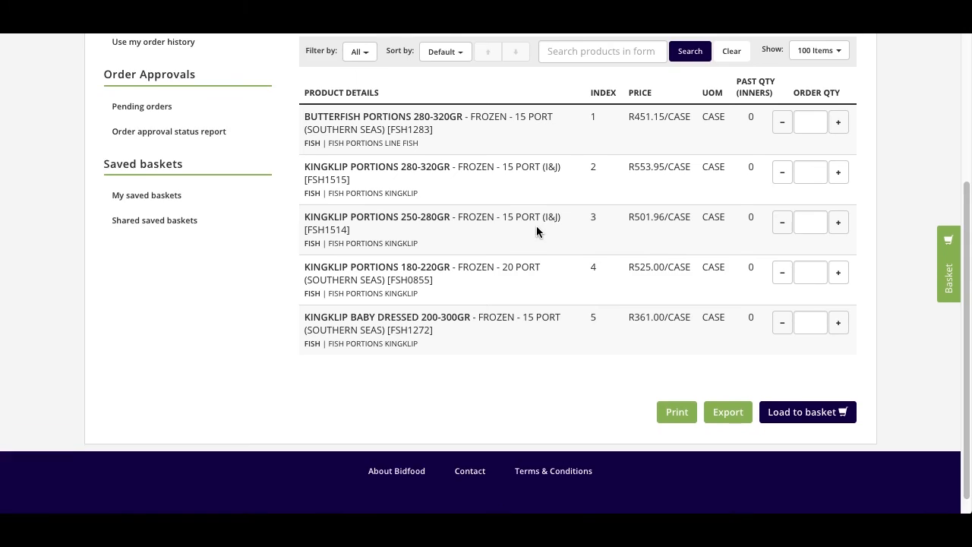